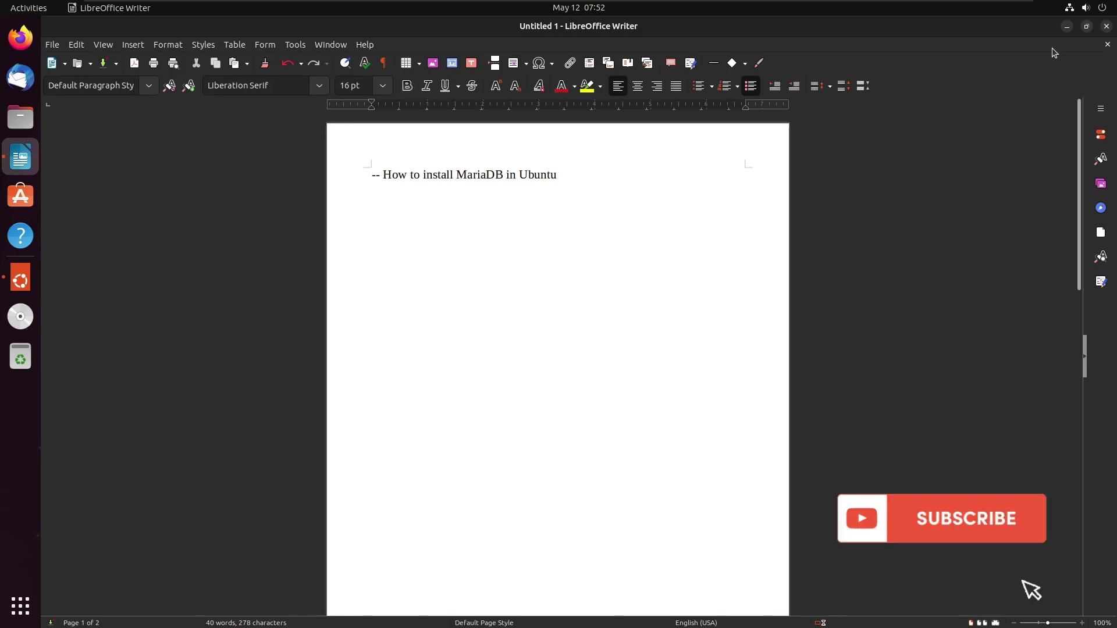
# - Minimize the 'How to install MariaDB in Ubuntu' Writer notes and show all applications
pyautogui.click(1067, 27)
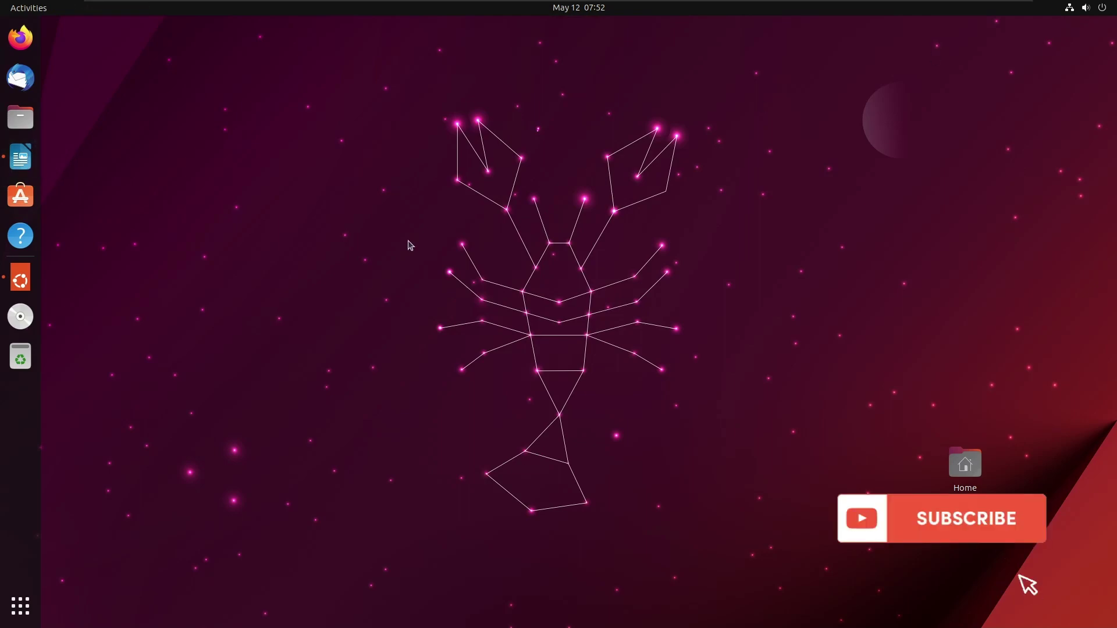
pyautogui.click(20, 605)
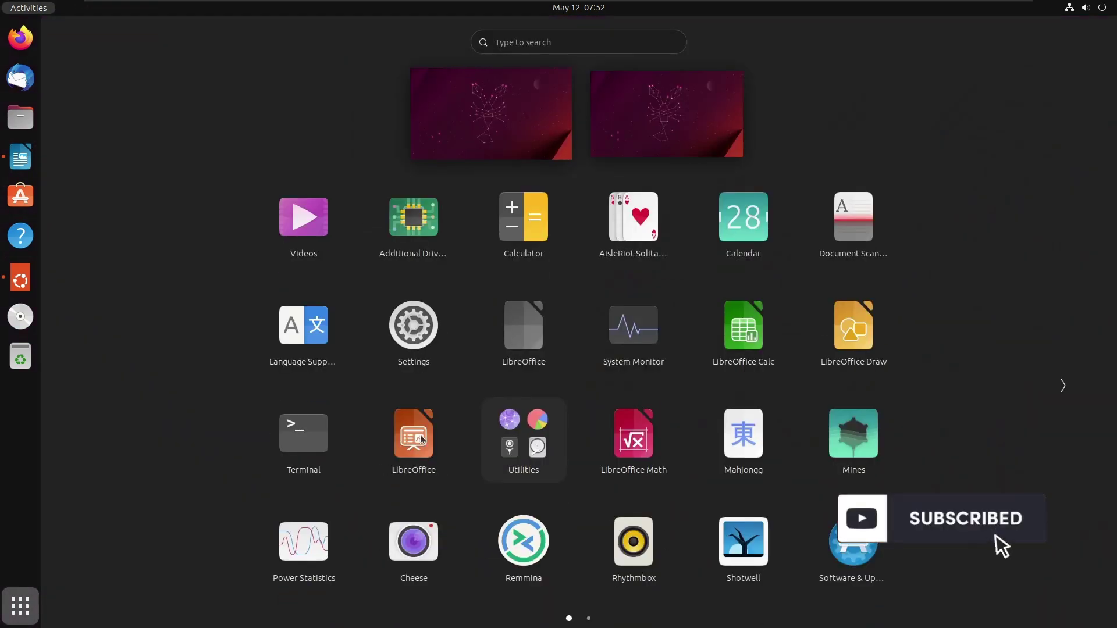
# - Launch Terminal, authenticate an empty sudo apt install, and move the window toward the centre
pyautogui.click(289, 450)
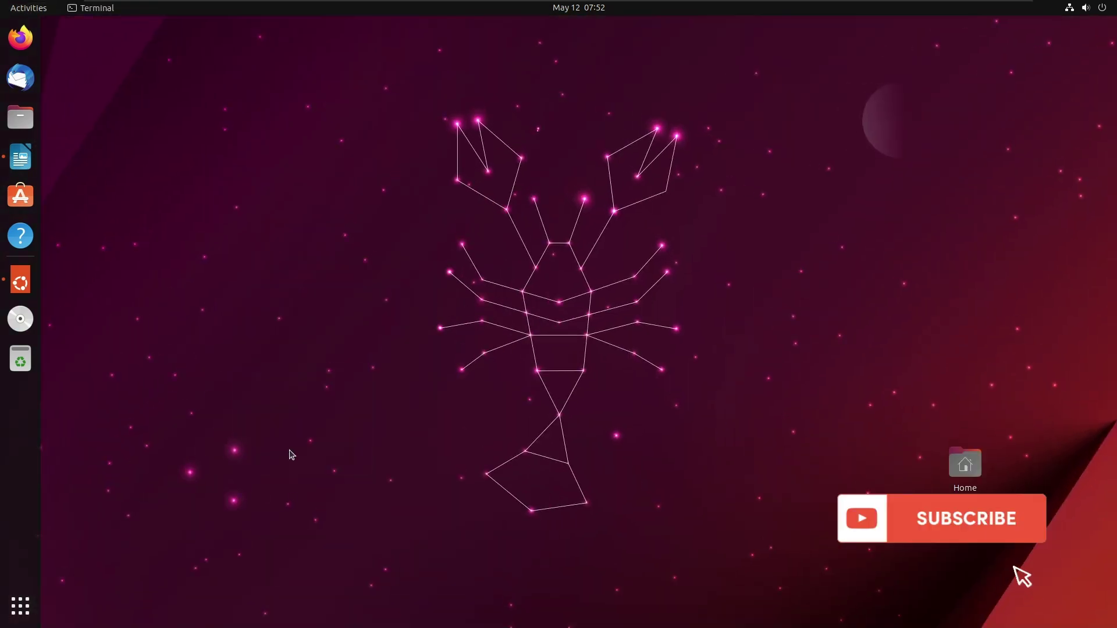
pyautogui.write('s')
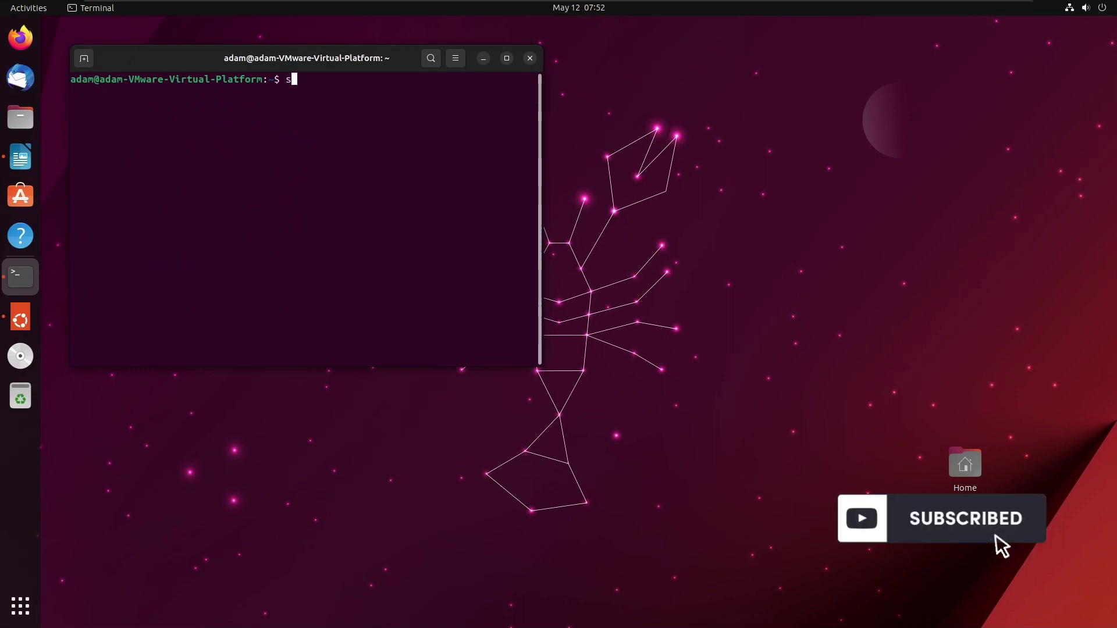
pyautogui.write('udo ap')
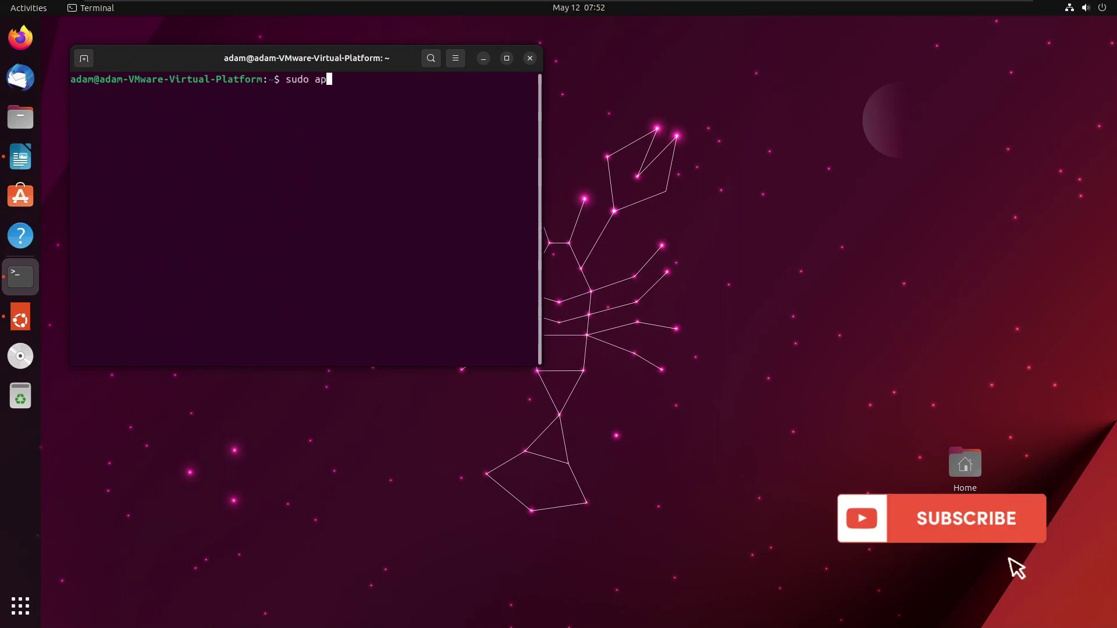
pyautogui.write('t inst')
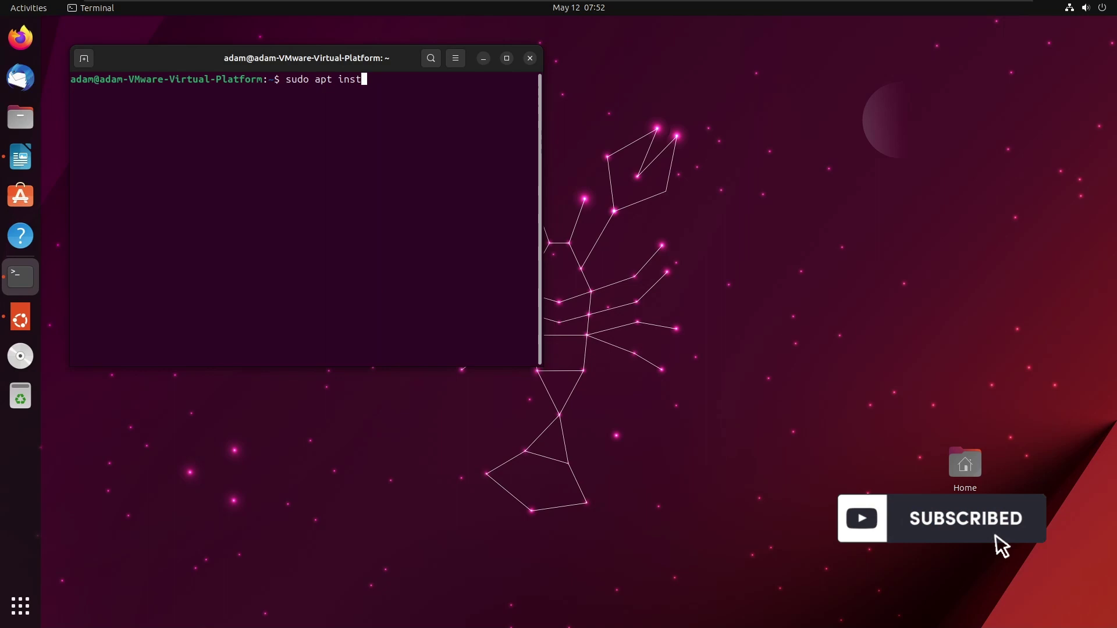
pyautogui.write('all')
pyautogui.press('Return')
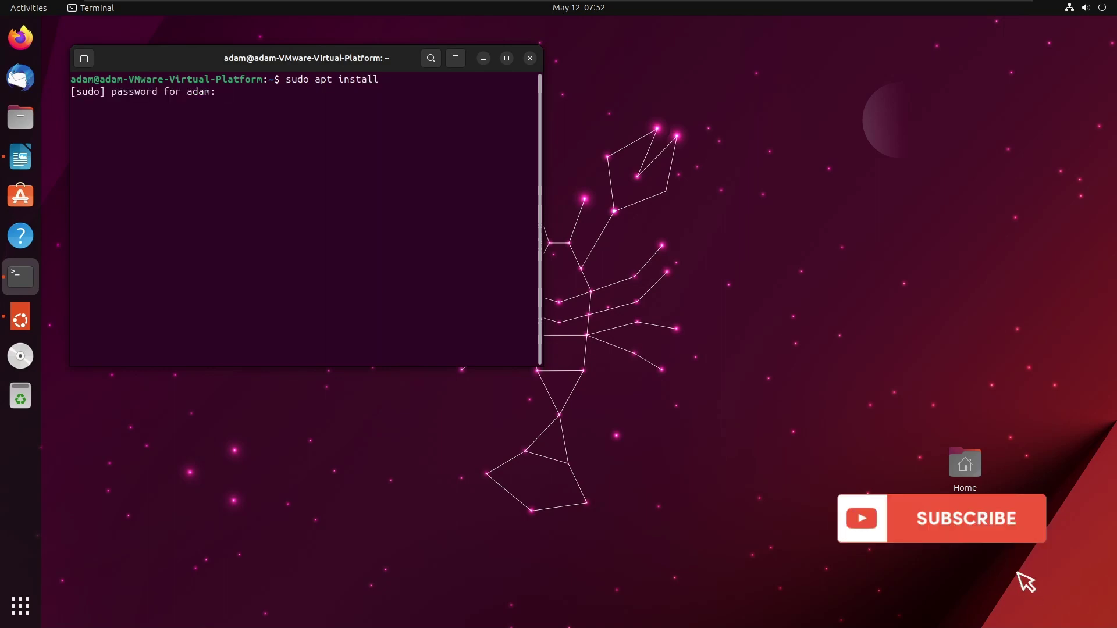
pyautogui.press('Return')
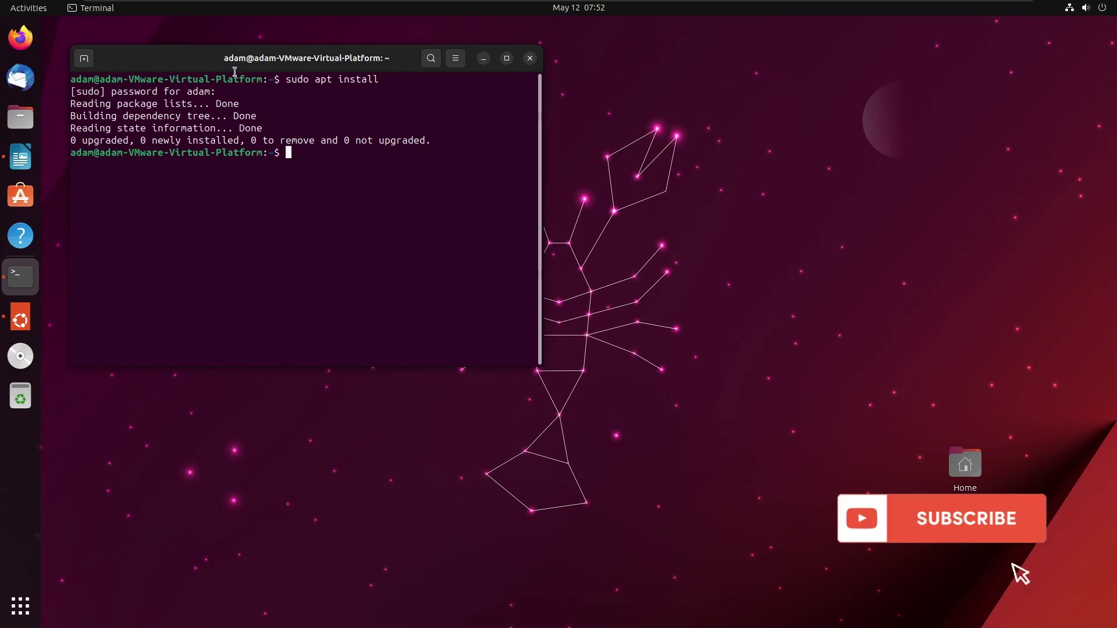
pyautogui.moveTo(234, 68); pyautogui.dragTo(334, 164)
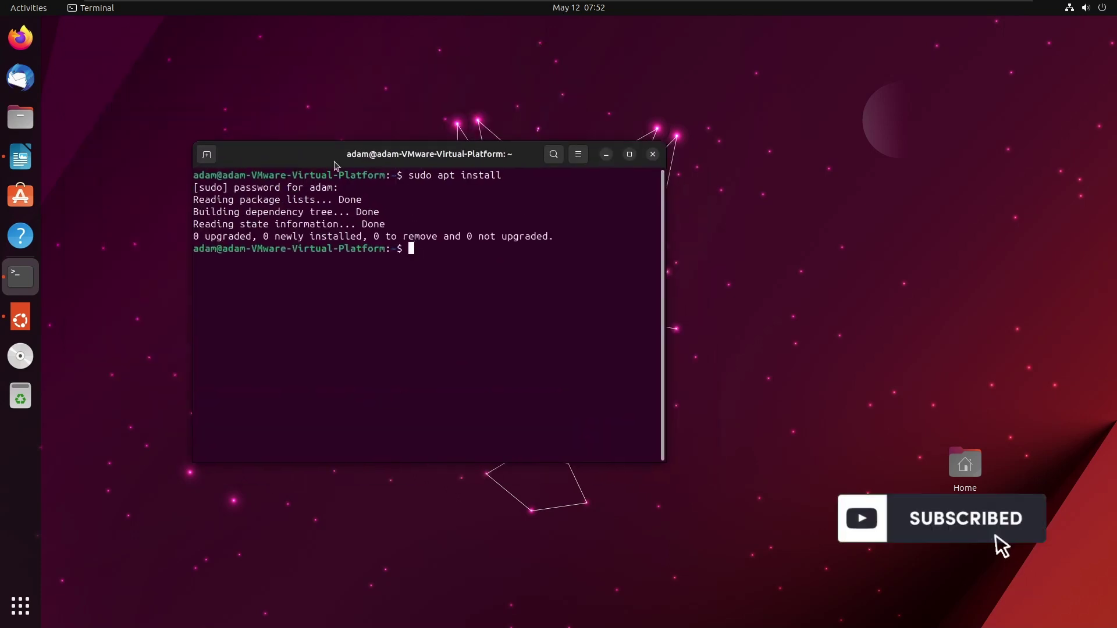
pyautogui.write('clear')
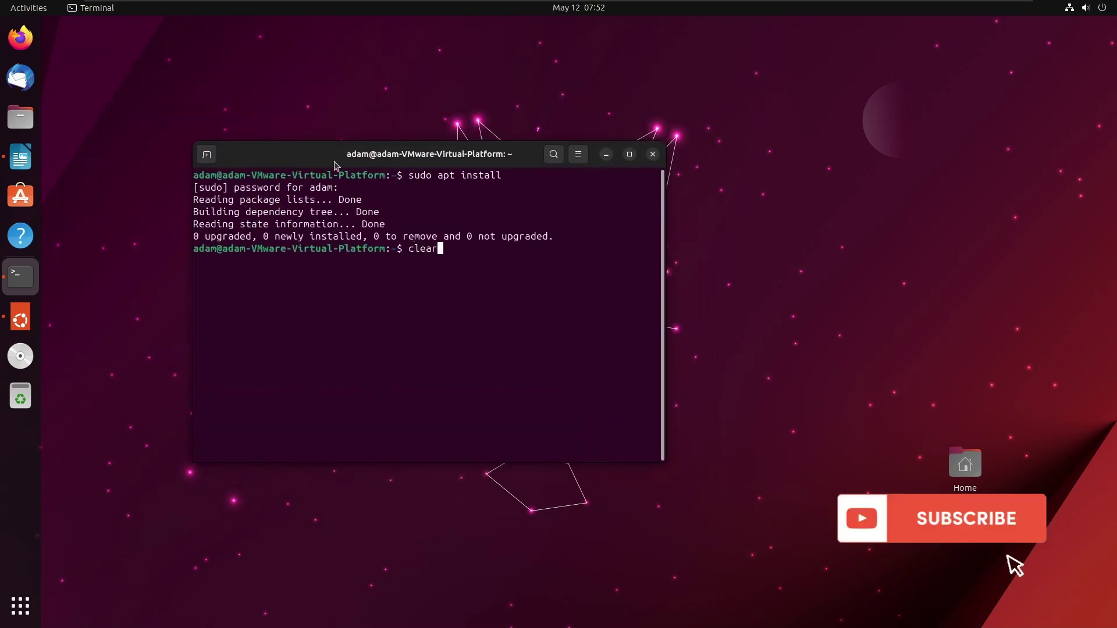
# - Clear the terminal screen before typing the sudo apt install mariadb-server command
pyautogui.press('Return')
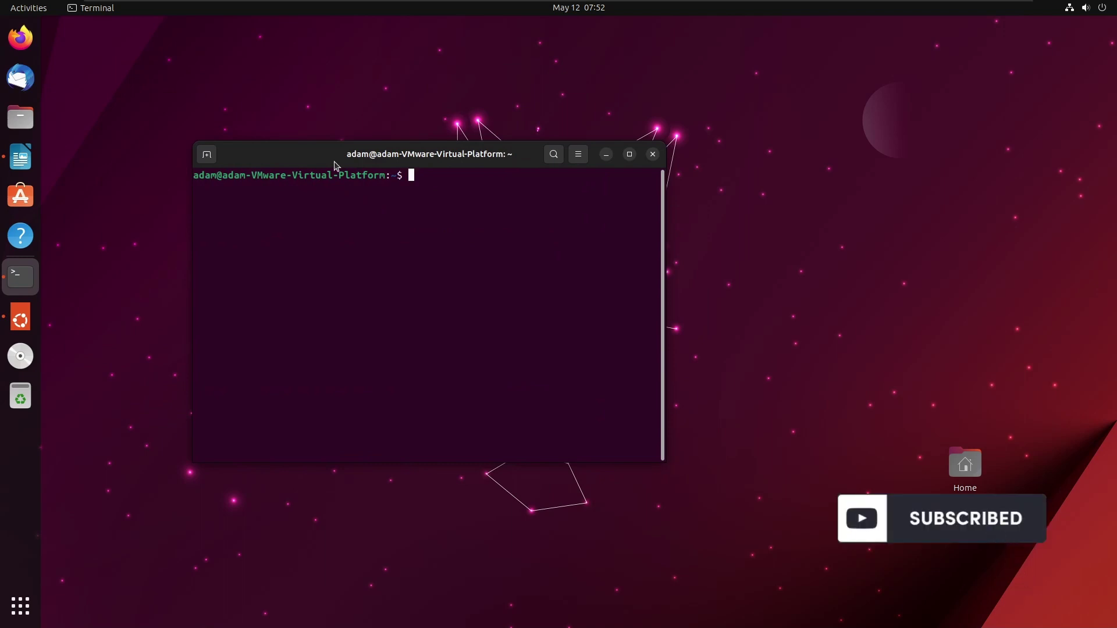
pyautogui.write('sudo')
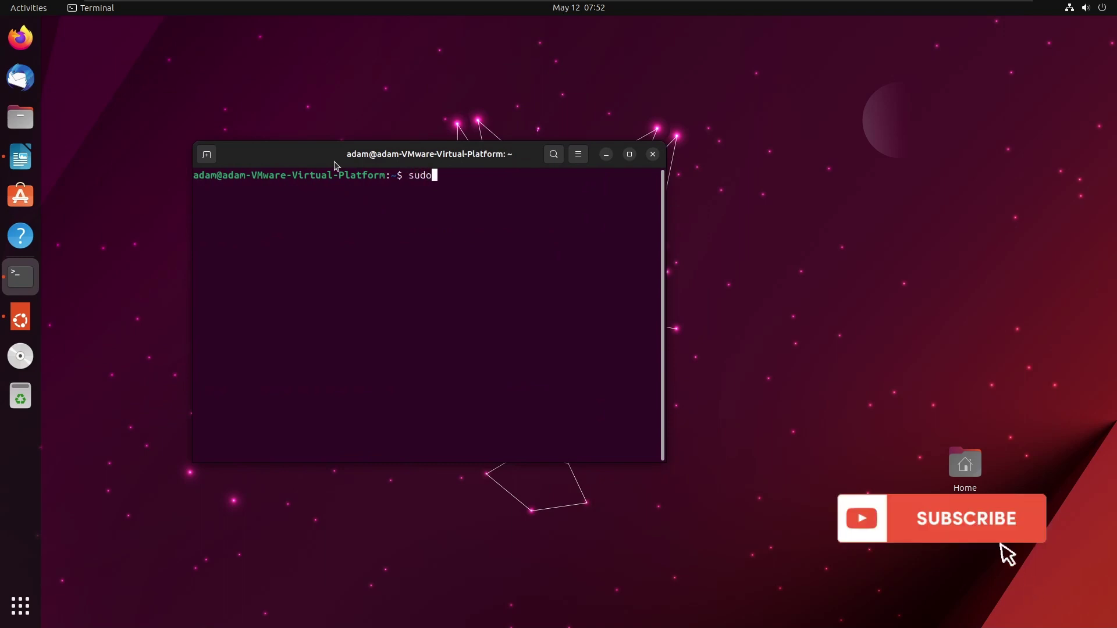
pyautogui.write(' apt')
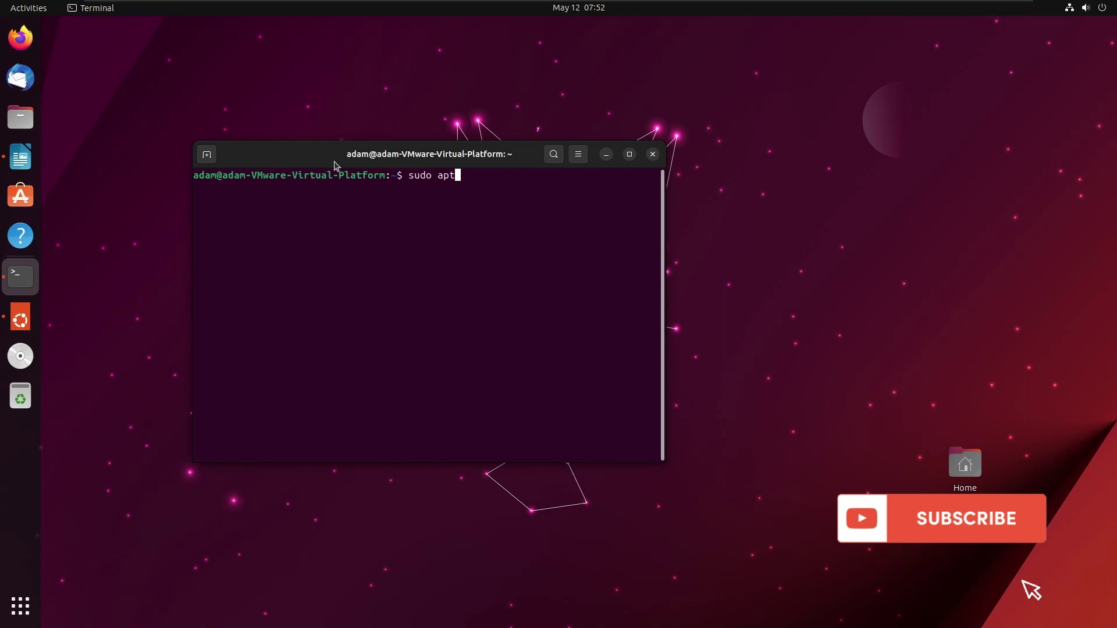
pyautogui.write(' ins')
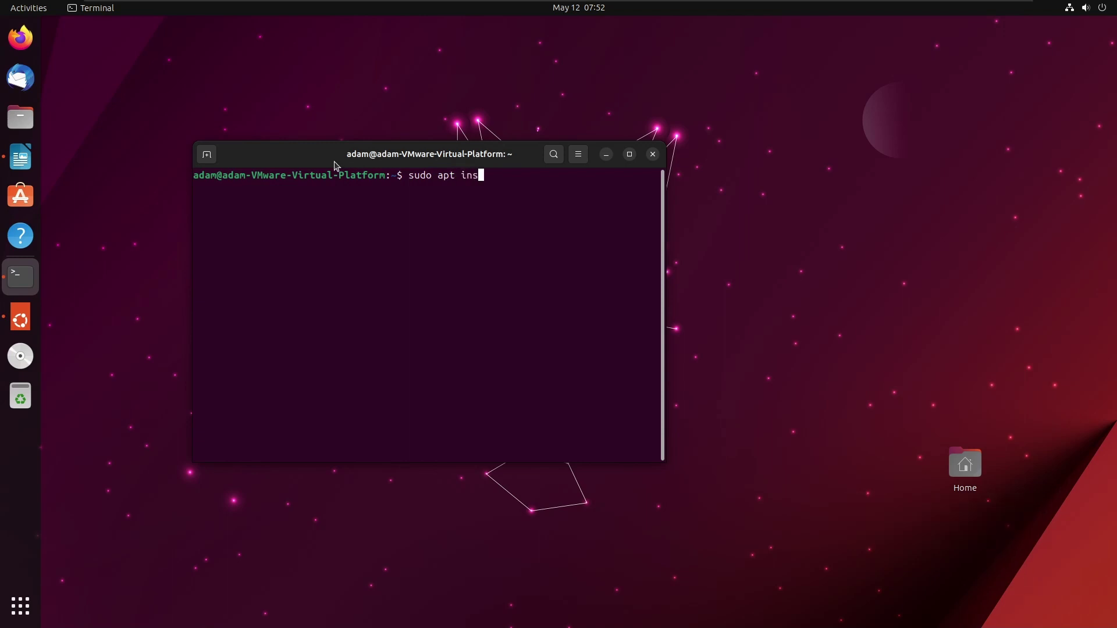
pyautogui.write('ta')
pyautogui.write('ll ')
pyautogui.write('ma')
pyautogui.write('ria')
pyautogui.write('db')
pyautogui.write('-se')
pyautogui.write('rver')
# - Run sudo apt install mariadb-server in a maximized window and confirm the 32 packages
pyautogui.press('Return')
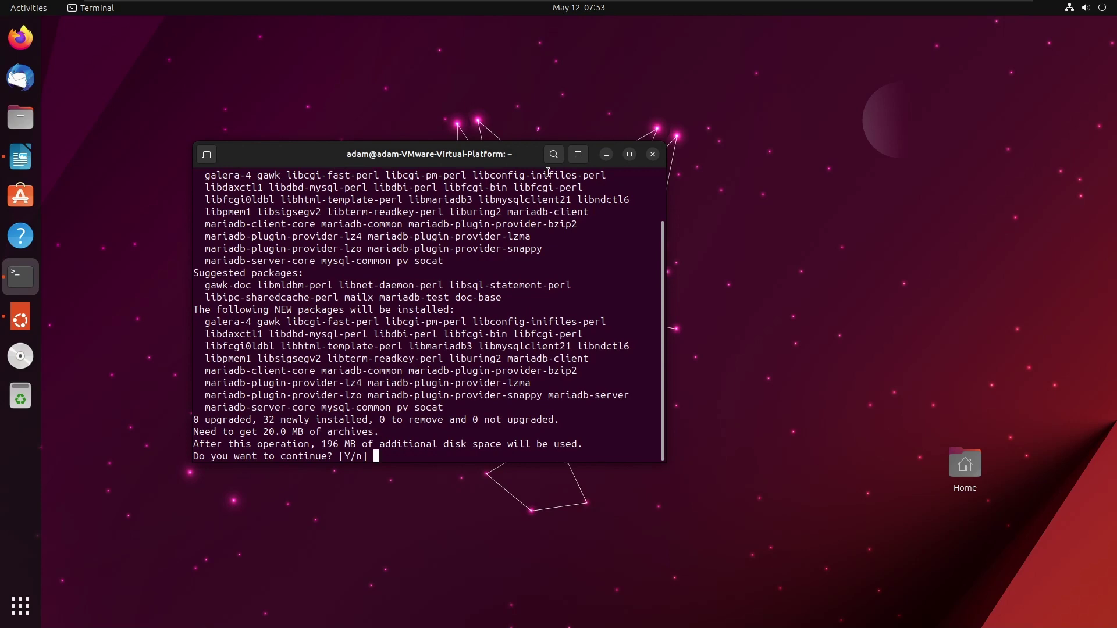
pyautogui.click(628, 155)
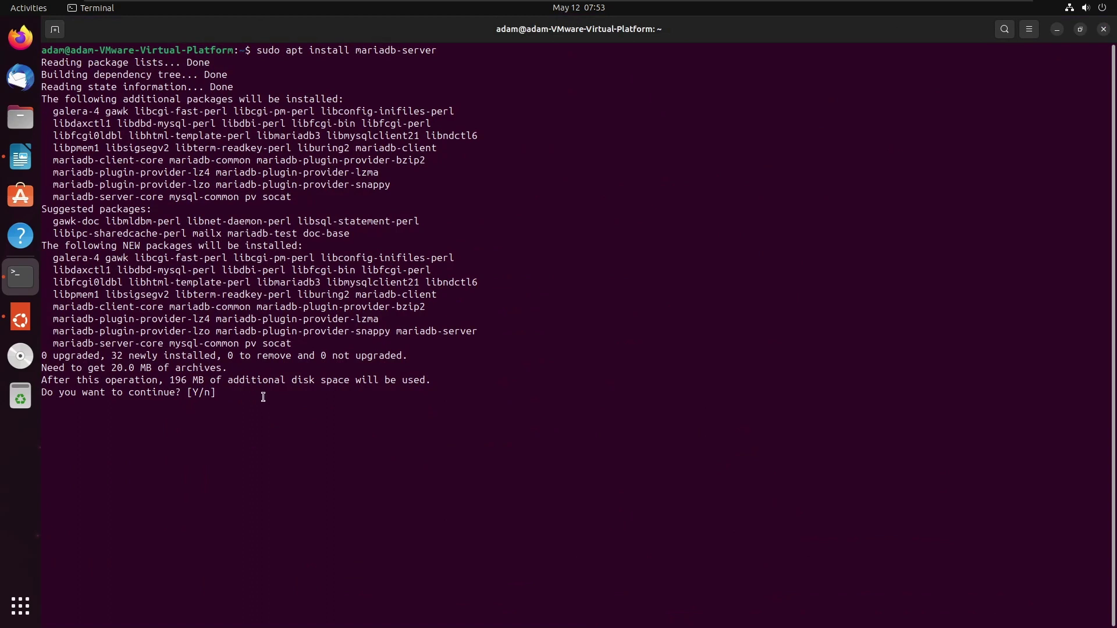
pyautogui.write('y')
pyautogui.press('Return')
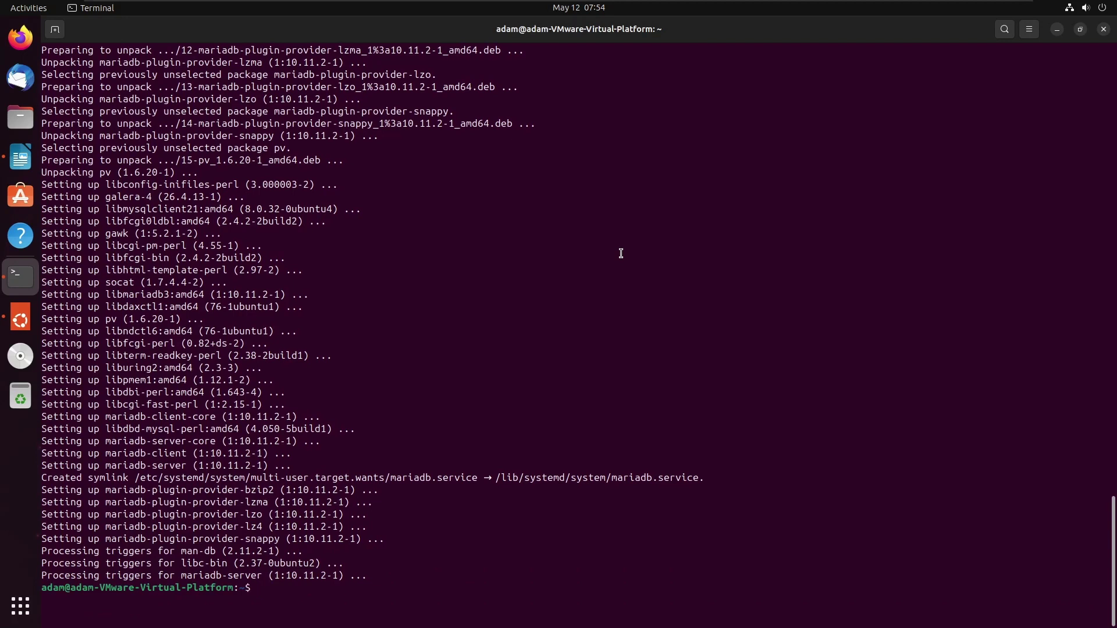
pyautogui.write('clar')
# - Clear the screen, fixing a typo, and run sudo mysql_secure_installation
pyautogui.press('BackSpace')
pyautogui.press('BackSpace')
pyautogui.write('ear')
pyautogui.press('Return')
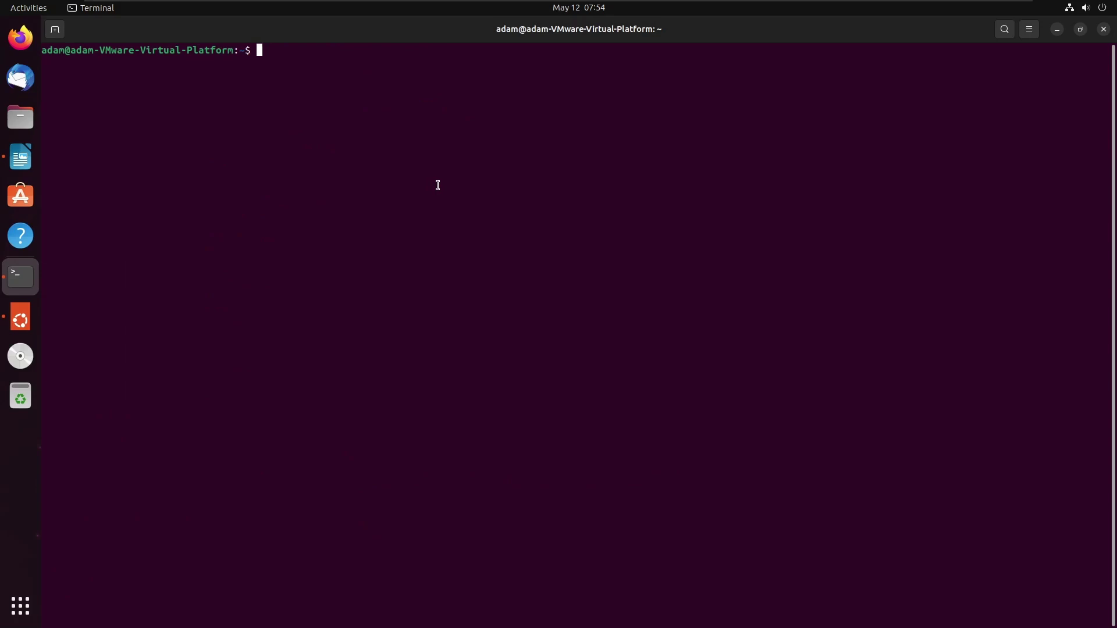
pyautogui.write('sudo ')
pyautogui.write('my')
pyautogui.write('sql')
pyautogui.write('_se')
pyautogui.write('cure')
pyautogui.write('_')
pyautogui.write('instal')
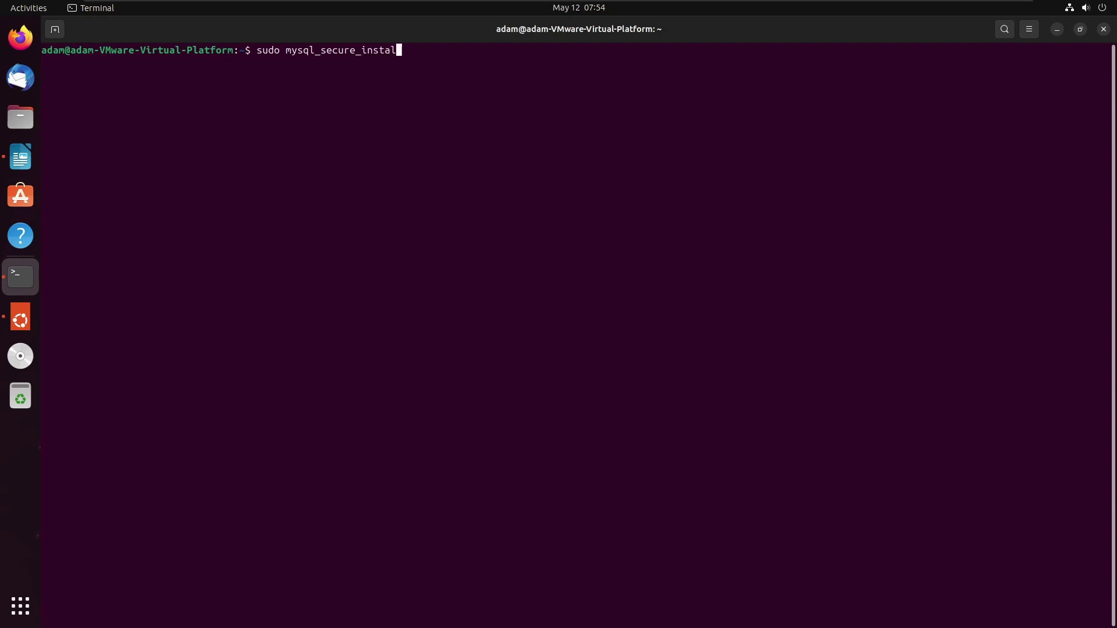
pyautogui.write('lation')
pyautogui.press('Return')
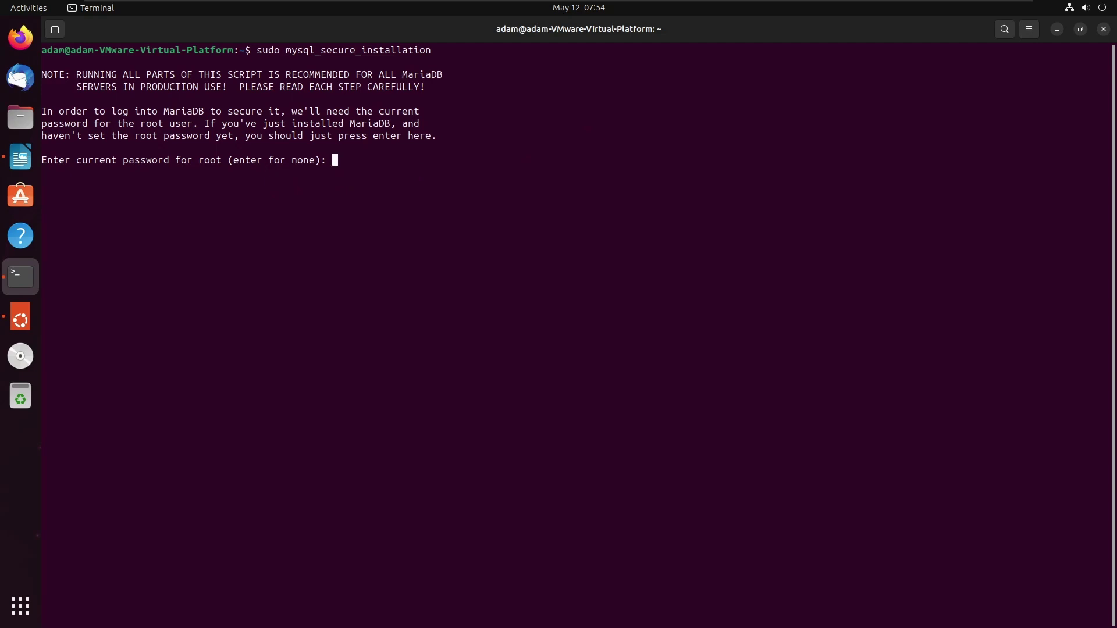
# - Answer mysql_secure_installation with a blank root password and n to every change
pyautogui.press('Return')
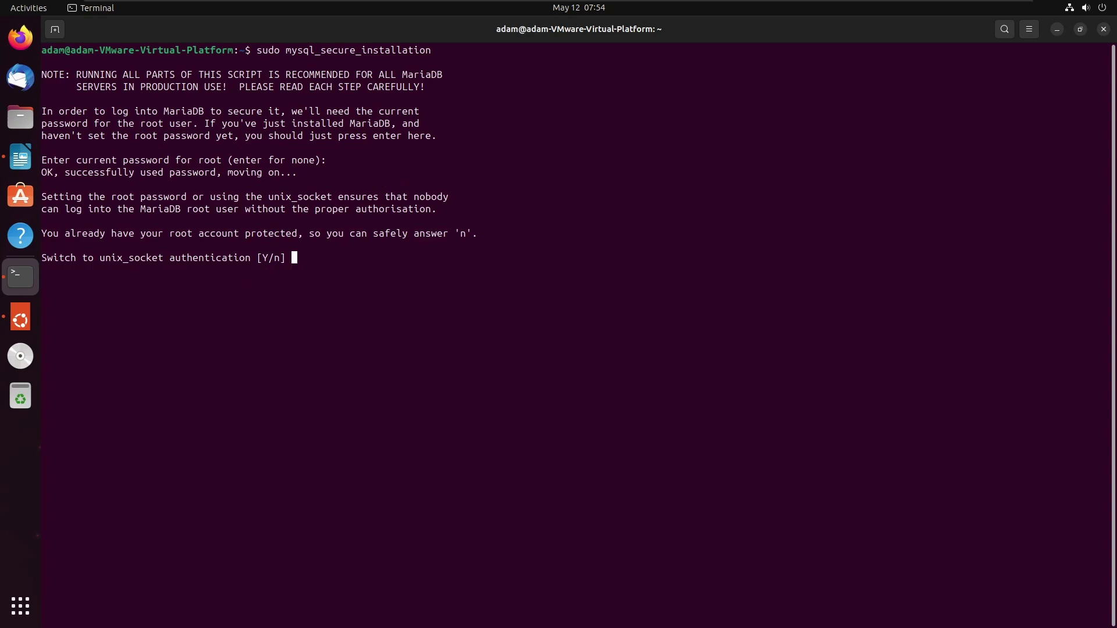
pyautogui.write('n')
pyautogui.press('Return')
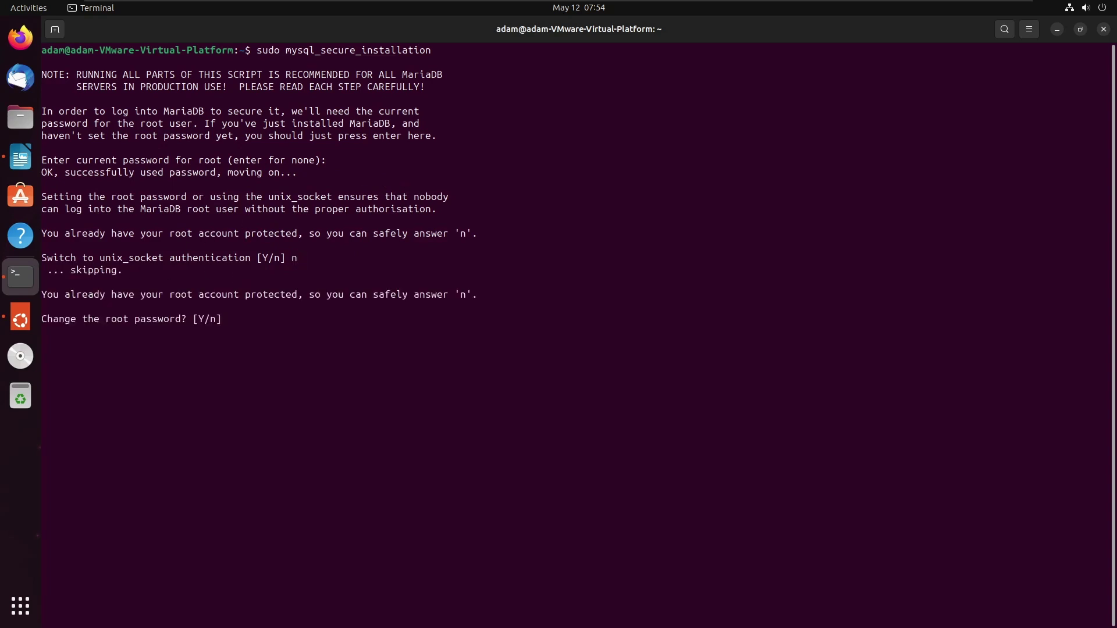
pyautogui.write('n')
pyautogui.press('Return')
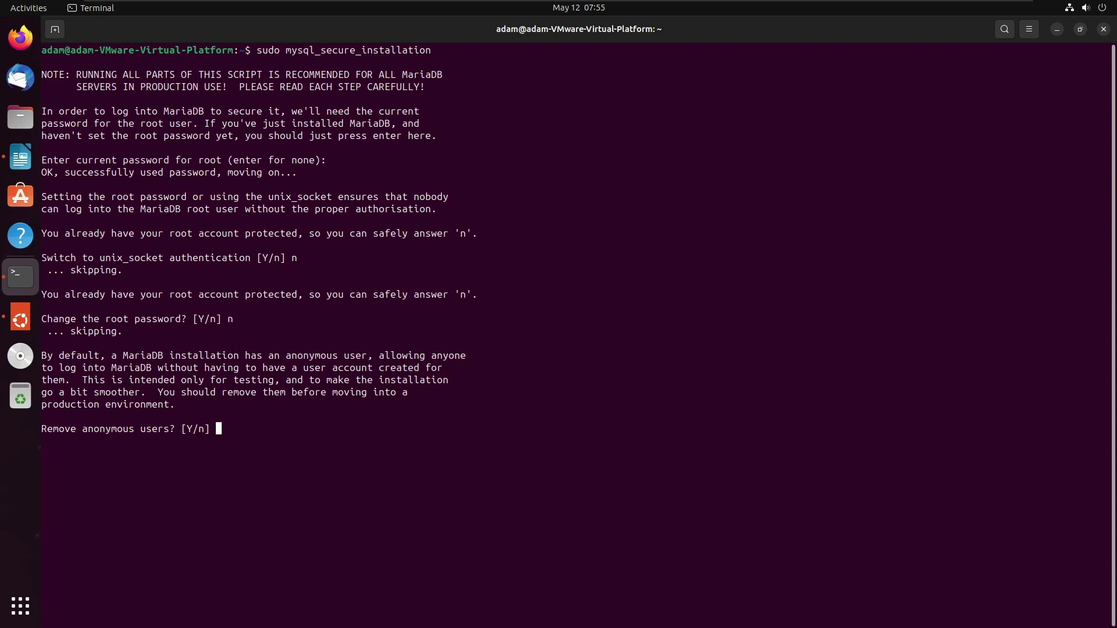
pyautogui.write('n')
pyautogui.press('Return')
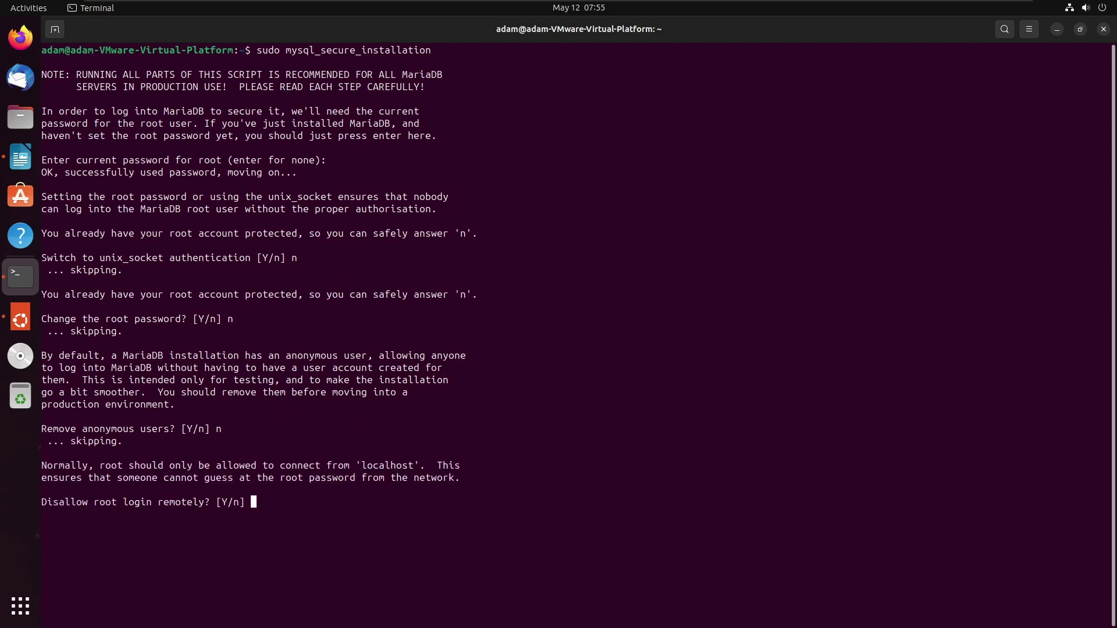
pyautogui.write('n')
pyautogui.press('Return')
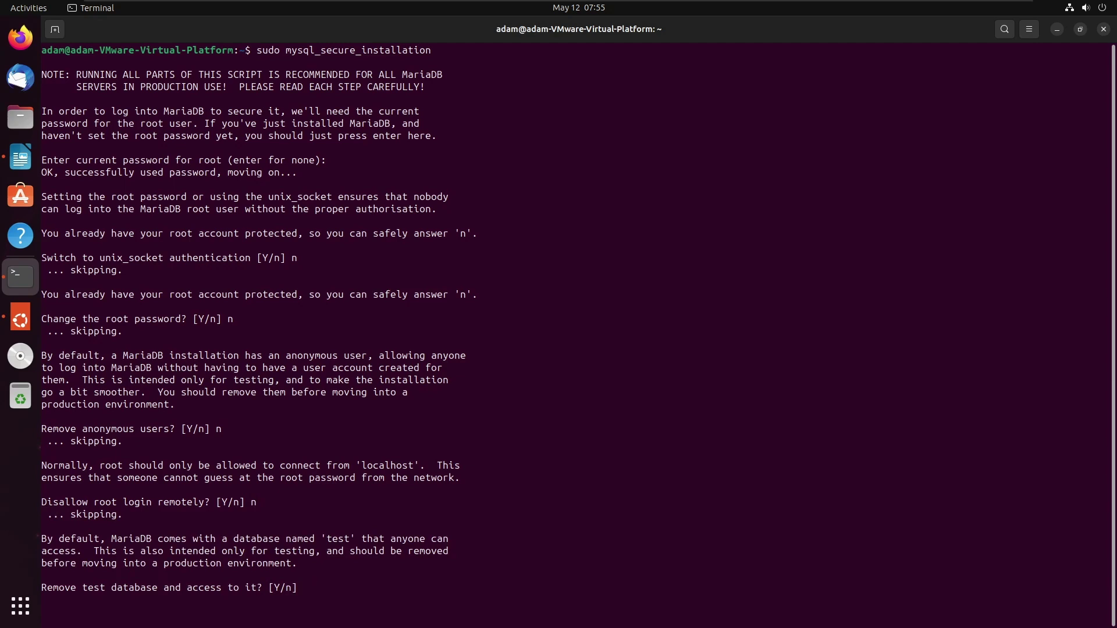
pyautogui.write('n')
pyautogui.press('Return')
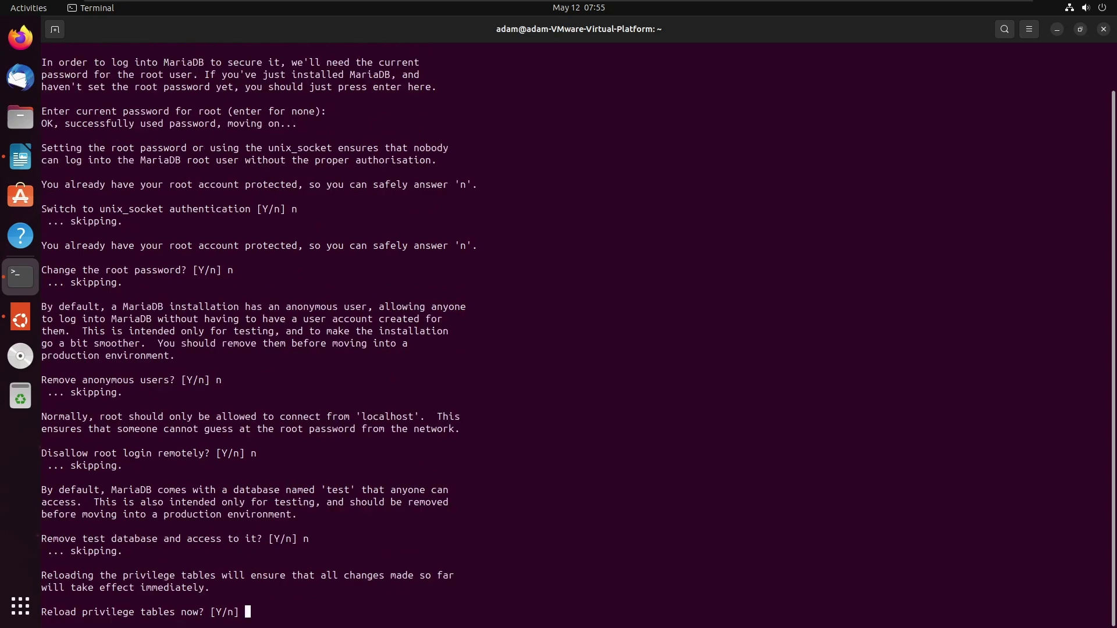
pyautogui.write('n')
pyautogui.press('Return')
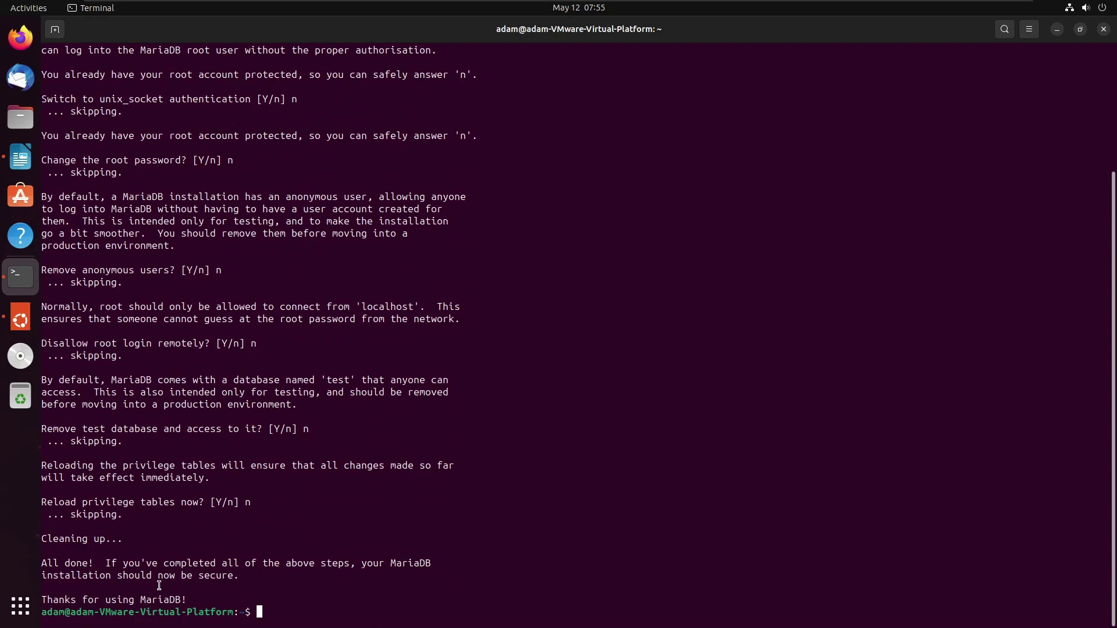
pyautogui.write('c')
pyautogui.write('lear')
# - Clear the screen and run sudo systemctl status mariadb
pyautogui.press('Return')
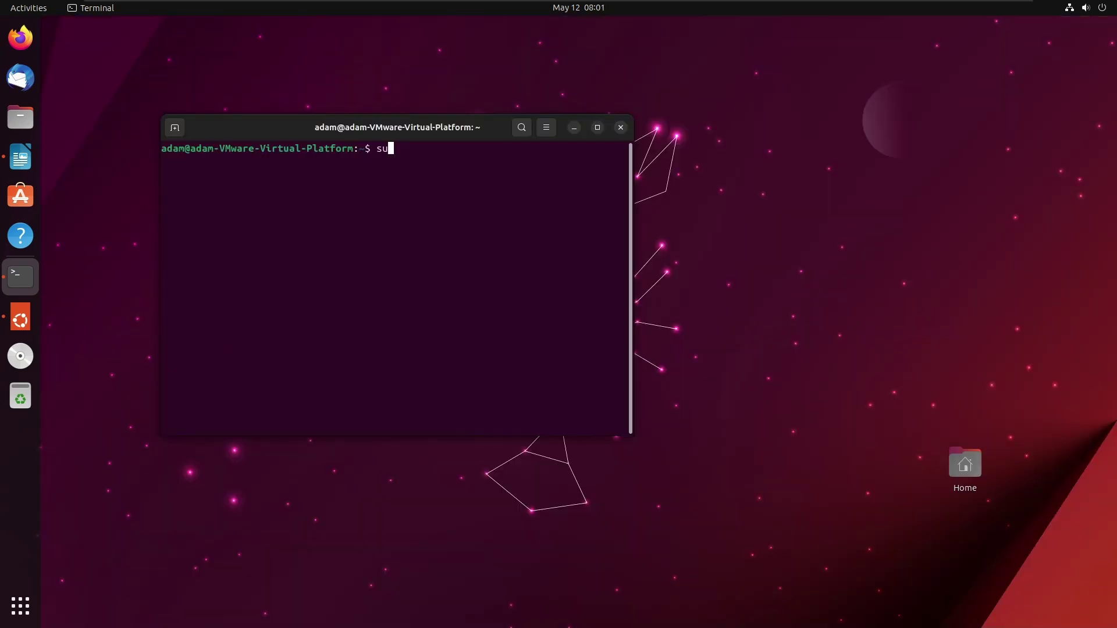
pyautogui.write('do ')
pyautogui.write('s')
pyautogui.write('yste')
pyautogui.write('mctl')
pyautogui.write(' sta')
pyautogui.write('tus ')
pyautogui.write('maria')
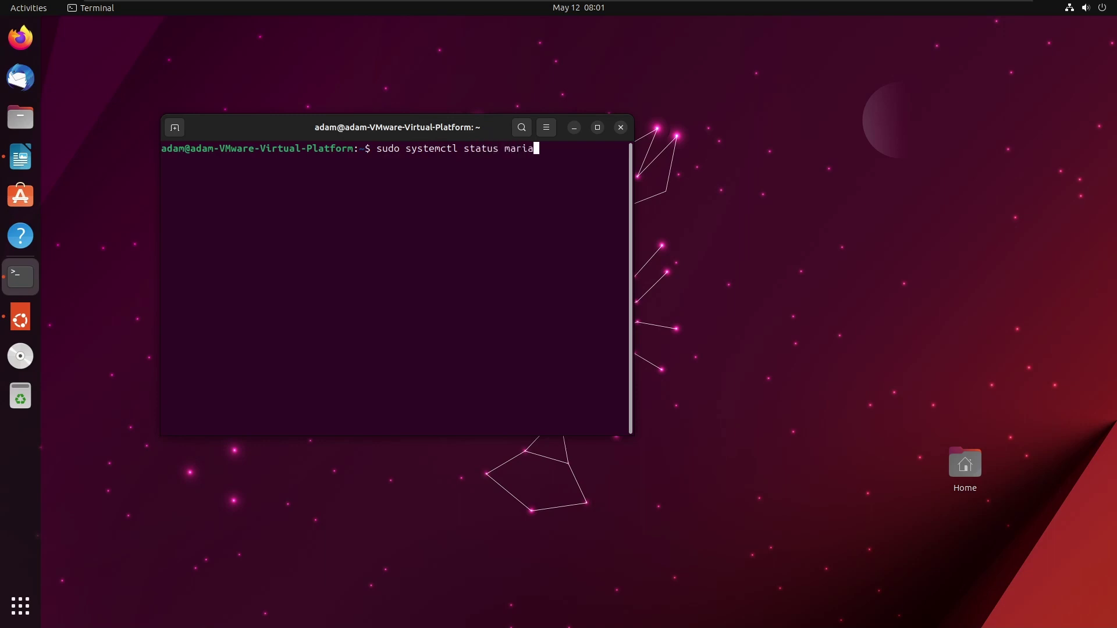
pyautogui.write('db')
pyautogui.press('Return')
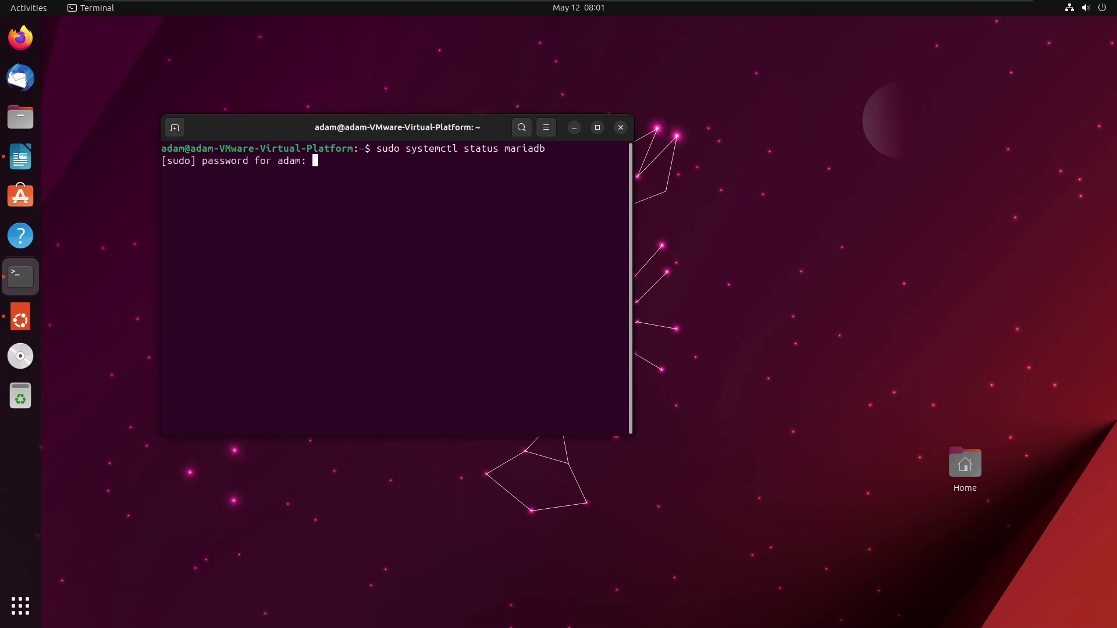
# - Enter the sudo password and maximize Terminal to read the active (running) status
pyautogui.press('Return')
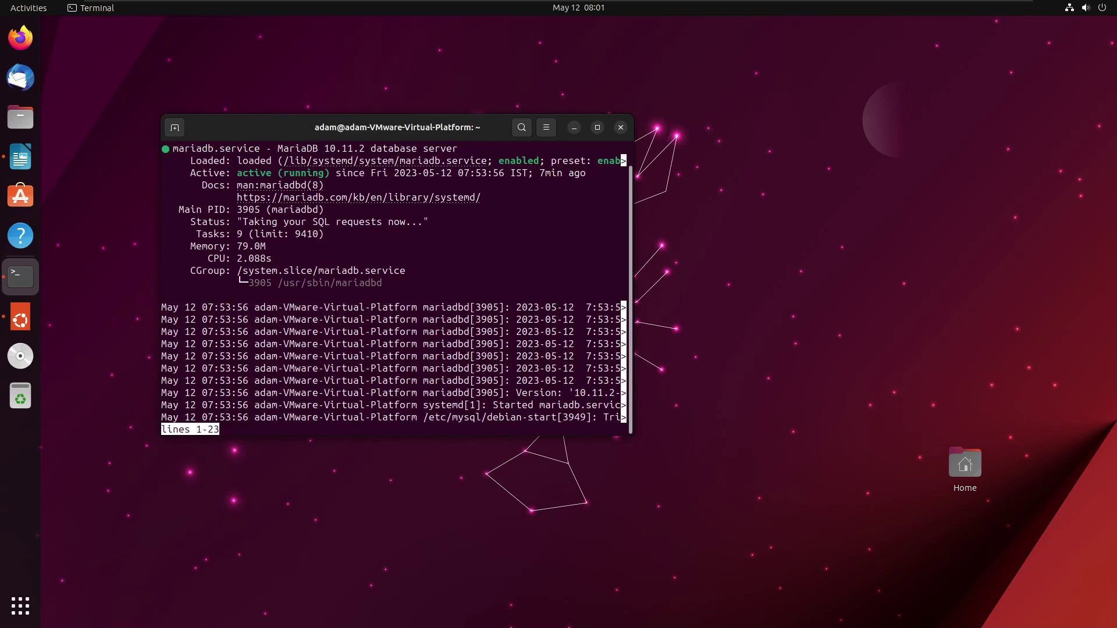
pyautogui.click(597, 127)
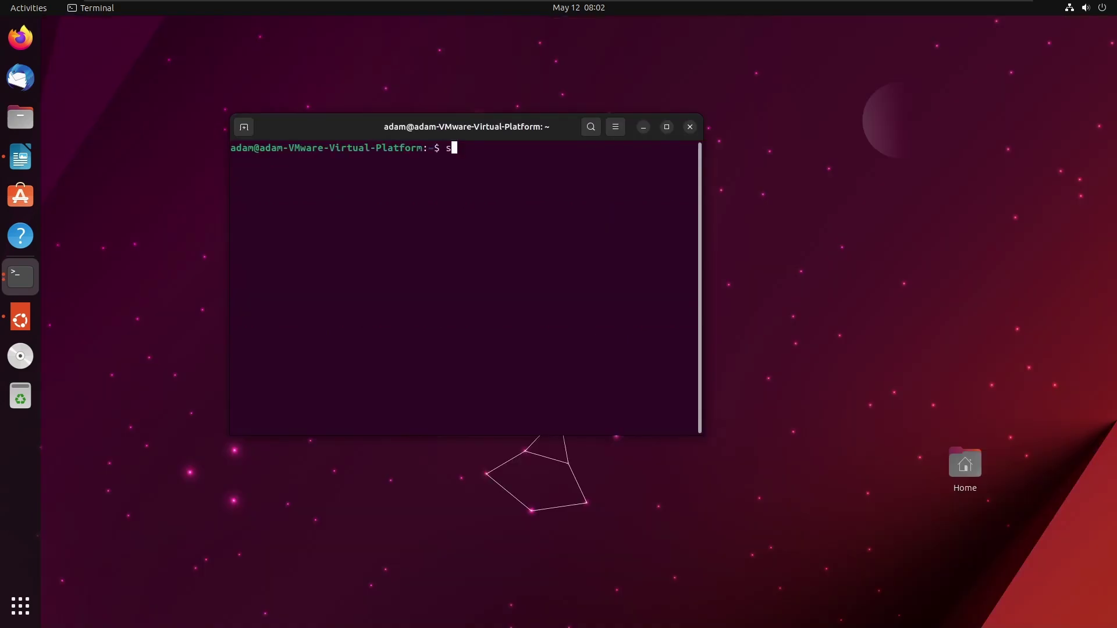
pyautogui.write('sudo')
pyautogui.write(' mys')
pyautogui.write('ql')
pyautogui.write('admin ')
pyautogui.write('vers')
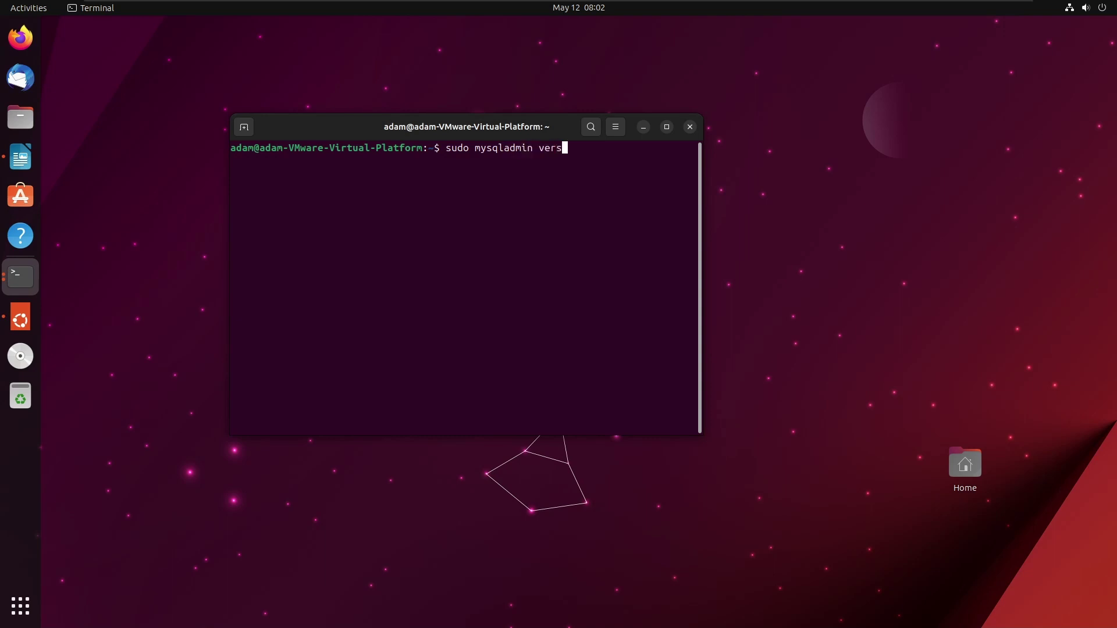
pyautogui.write('ion')
# - Run sudo mysqladmin version
pyautogui.press('Return')
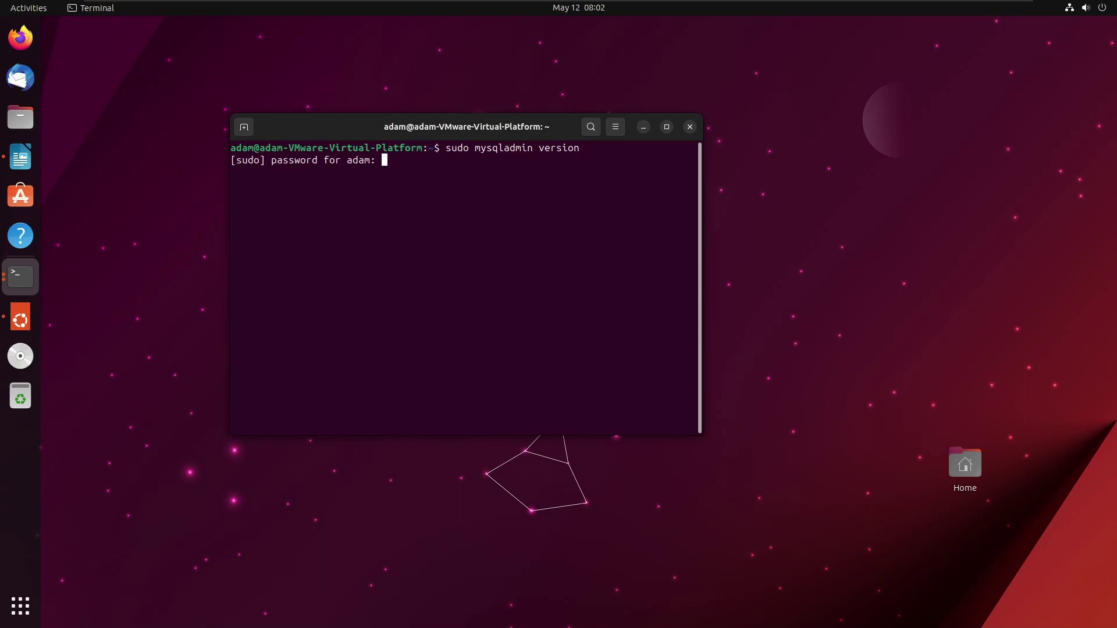
# - Enter the sudo password to show the MariaDB 10.11.2 version report
pyautogui.press('Return')
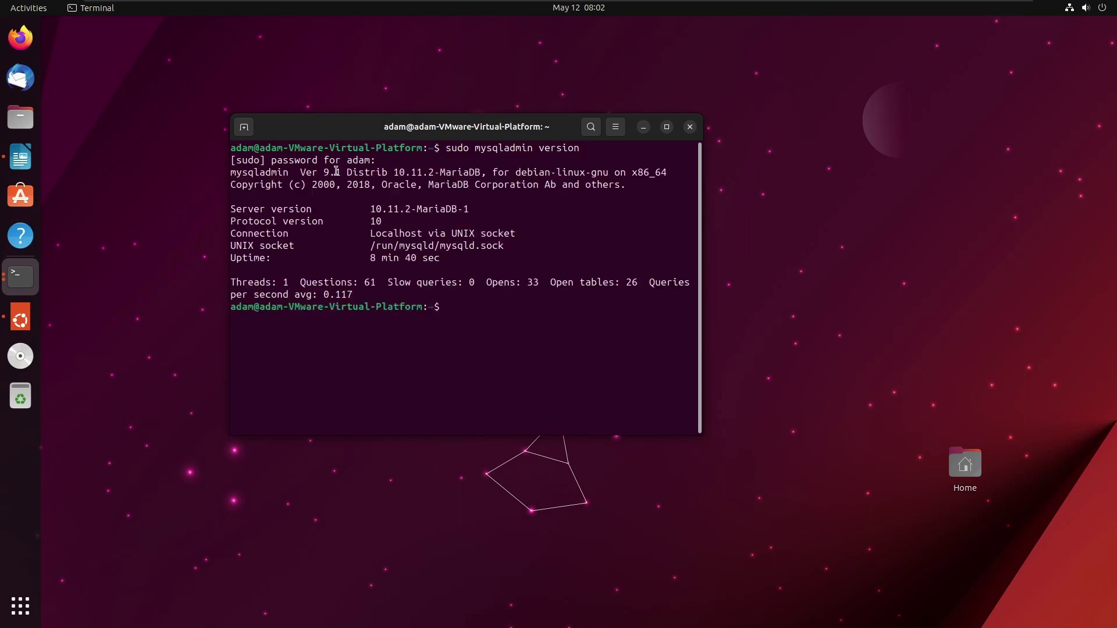